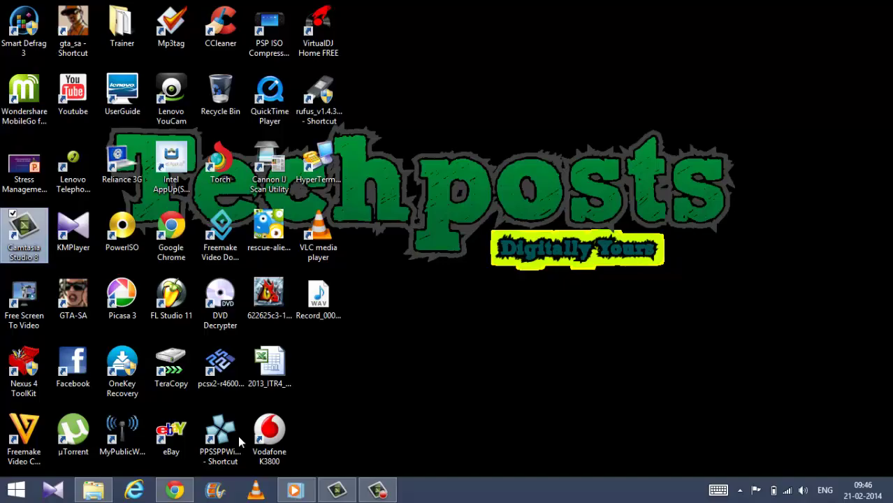
{"action": "left_click", "coordinate": [174, 490]}
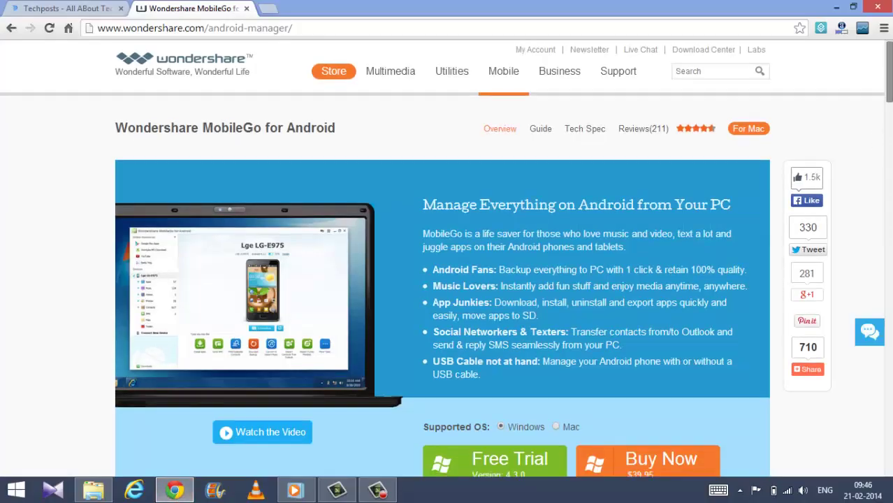
{"action": "scroll", "coordinate": [887, 70], "scroll_direction": "down", "scroll_amount": 1}
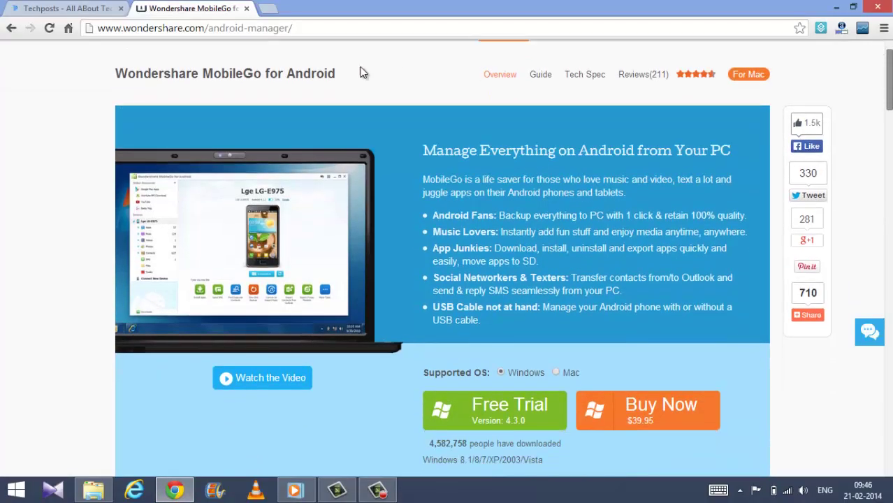
{"action": "left_click", "coordinate": [70, 9]}
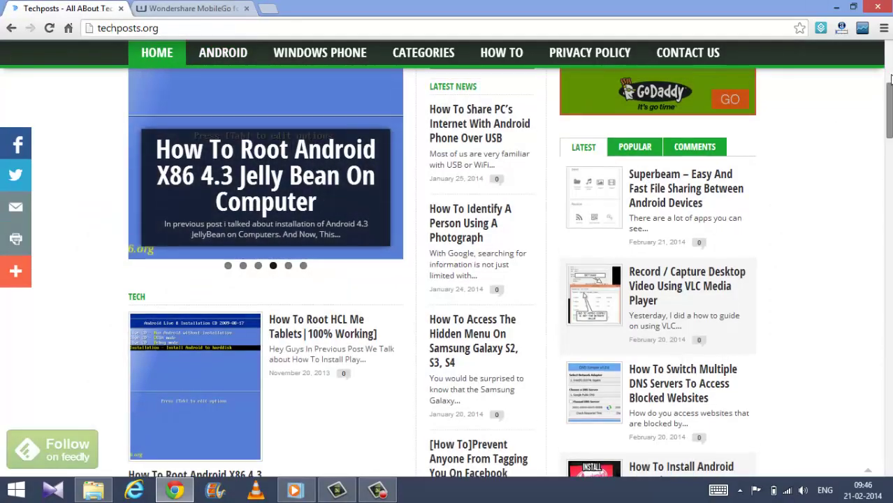
{"action": "left_click_drag", "start_coordinate": [889, 98], "coordinate": [890, 54]}
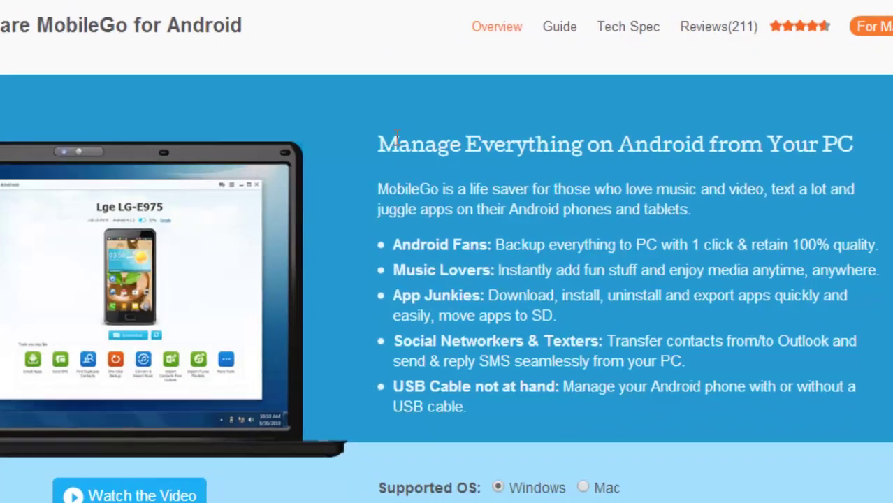
{"action": "left_click_drag", "start_coordinate": [442, 157], "coordinate": [734, 157]}
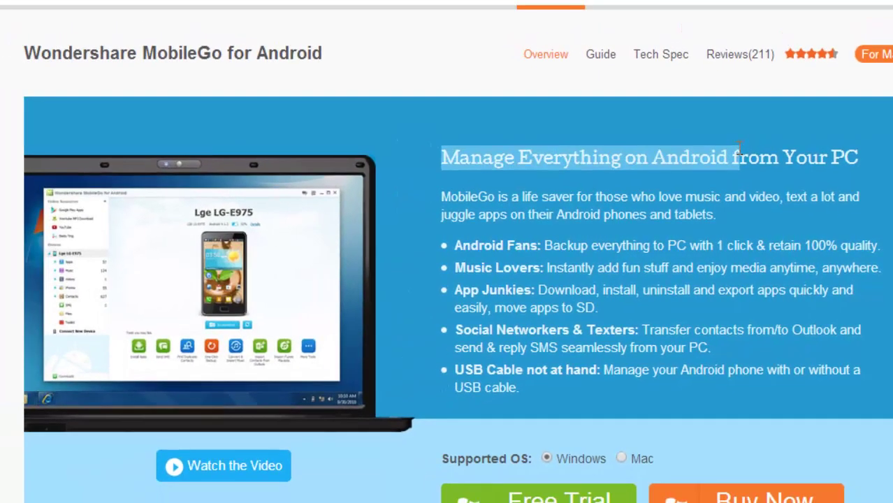
{"action": "left_click", "coordinate": [809, 178]}
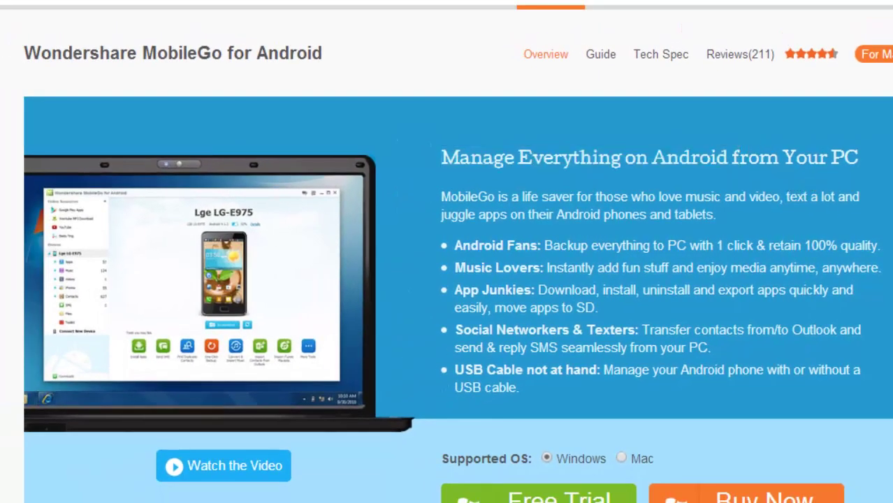
{"action": "scroll", "coordinate": [752, 147], "scroll_direction": "down", "scroll_amount": 3}
{"action": "scroll", "coordinate": [752, 150], "scroll_direction": "down", "scroll_amount": 2}
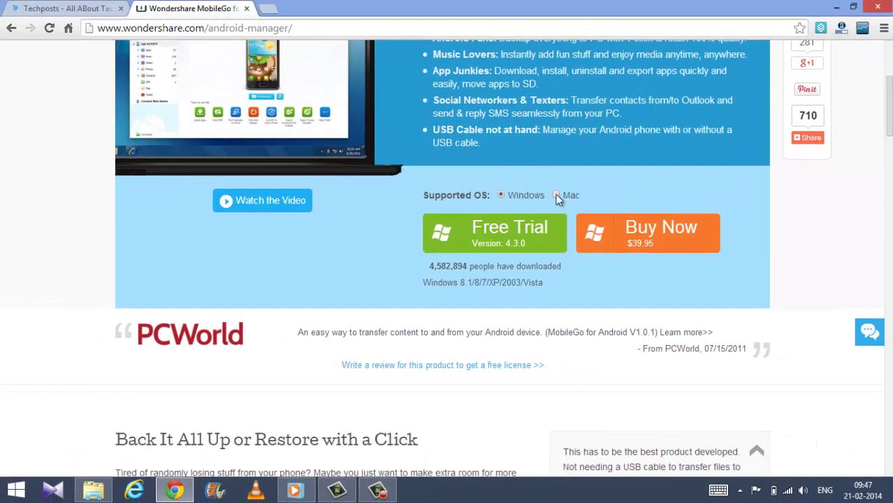
{"action": "left_click", "coordinate": [556, 195]}
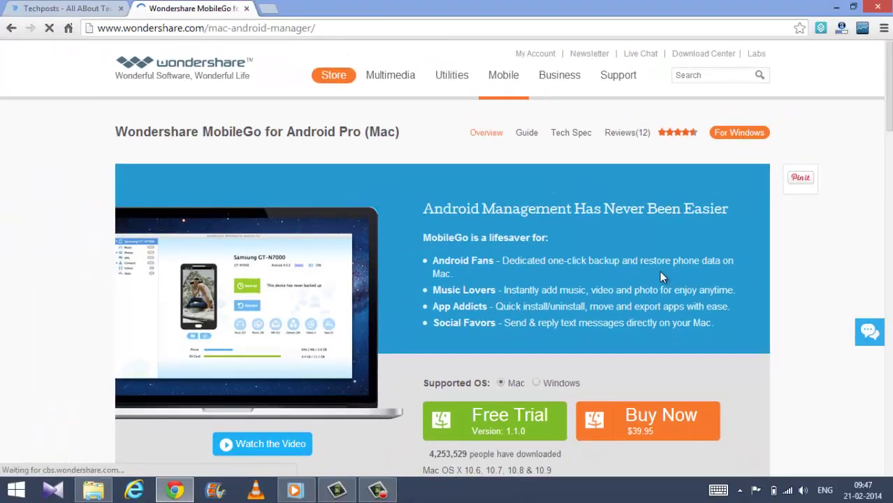
{"action": "left_click", "coordinate": [536, 383]}
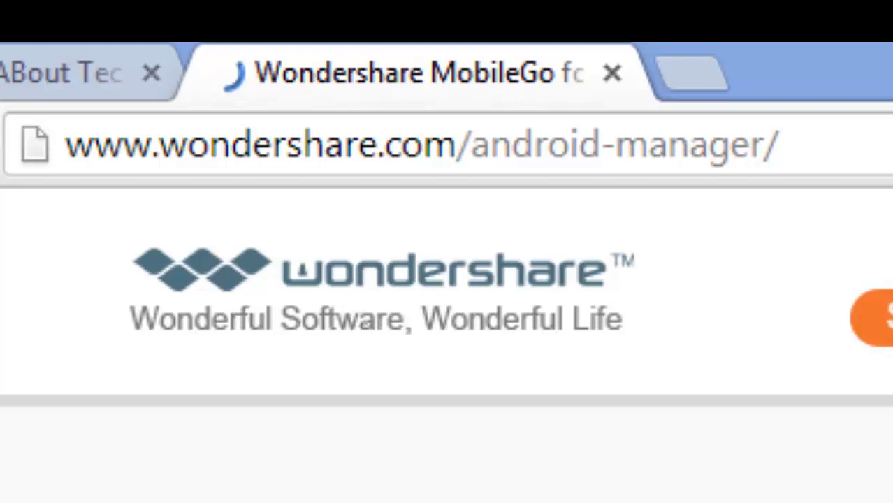
{"action": "scroll", "coordinate": [447, 314], "scroll_direction": "down", "scroll_amount": 3}
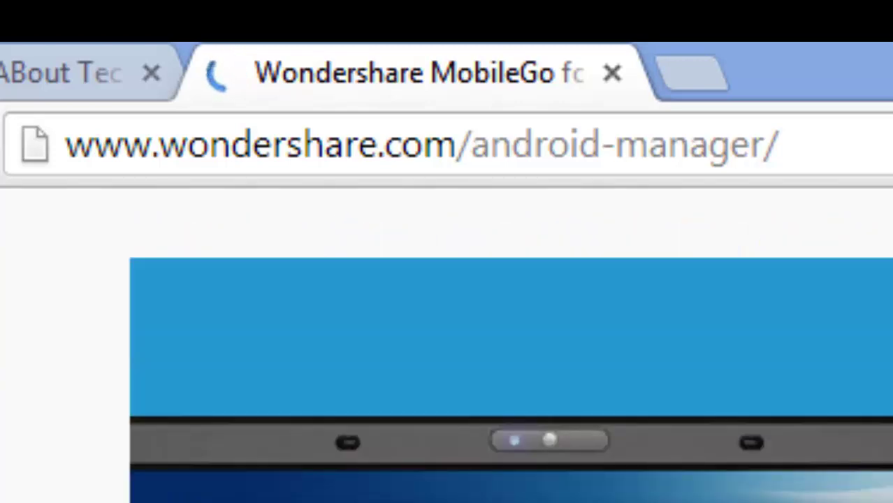
{"action": "scroll", "coordinate": [610, 384], "scroll_direction": "down", "scroll_amount": 2}
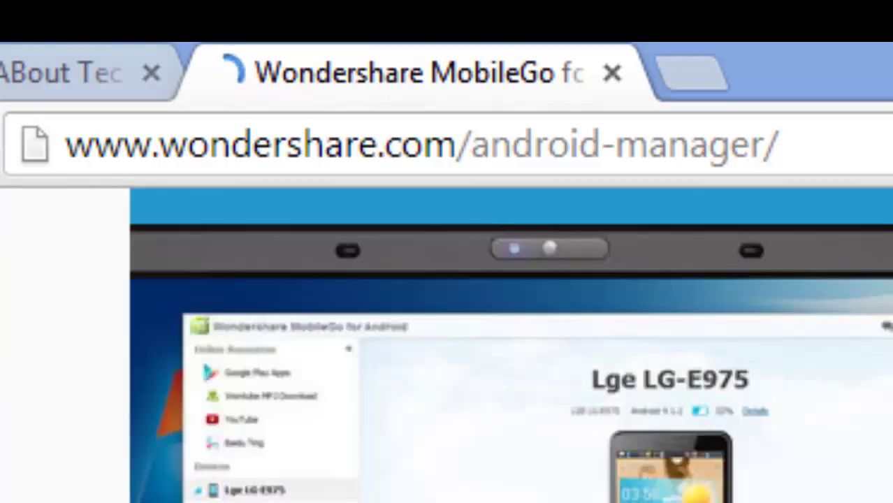
{"action": "scroll", "coordinate": [610, 384], "scroll_direction": "down", "scroll_amount": 2}
{"action": "scroll", "coordinate": [610, 383], "scroll_direction": "down", "scroll_amount": 2}
{"action": "scroll", "coordinate": [610, 384], "scroll_direction": "down", "scroll_amount": 3}
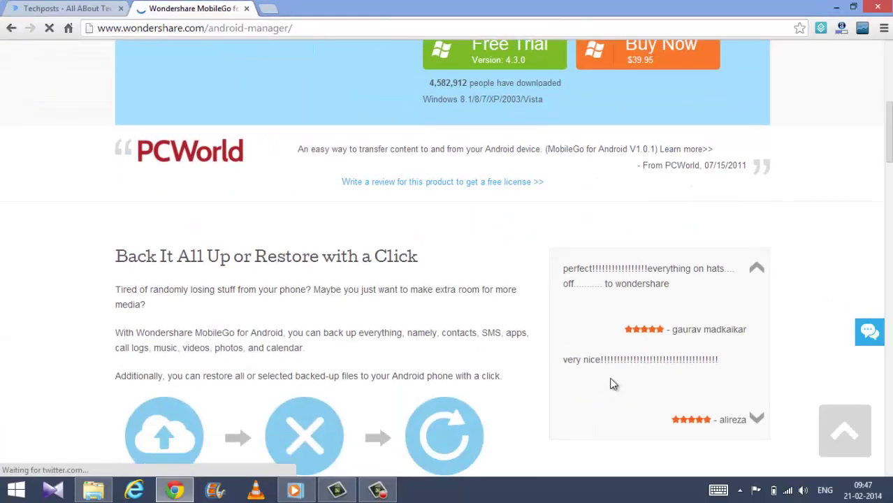
{"action": "scroll", "coordinate": [610, 384], "scroll_direction": "down", "scroll_amount": 1}
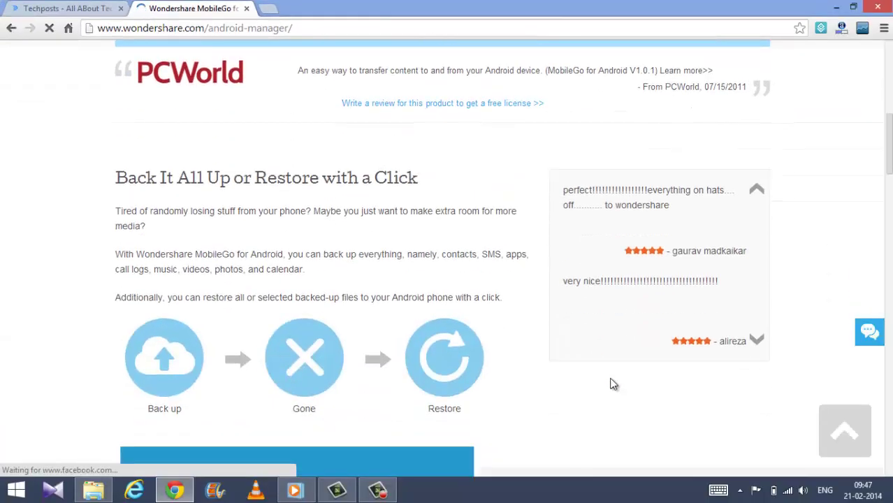
{"action": "scroll", "coordinate": [610, 384], "scroll_direction": "down", "scroll_amount": 1}
{"action": "scroll", "coordinate": [610, 384], "scroll_direction": "down", "scroll_amount": 2}
{"action": "scroll", "coordinate": [610, 384], "scroll_direction": "down", "scroll_amount": 1}
{"action": "scroll", "coordinate": [610, 383], "scroll_direction": "down", "scroll_amount": 1}
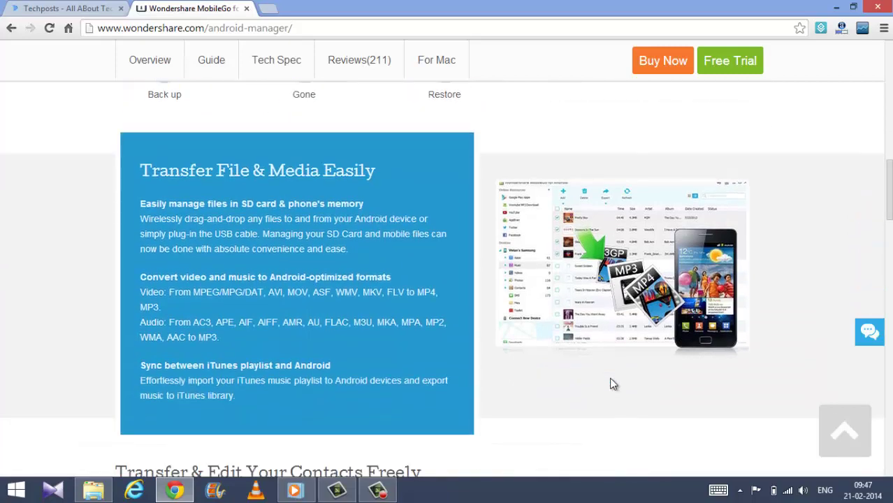
{"action": "scroll", "coordinate": [610, 383], "scroll_direction": "down", "scroll_amount": 1}
{"action": "scroll", "coordinate": [611, 384], "scroll_direction": "down", "scroll_amount": 1}
{"action": "scroll", "coordinate": [610, 383], "scroll_direction": "down", "scroll_amount": 1}
{"action": "scroll", "coordinate": [610, 384], "scroll_direction": "down", "scroll_amount": 1}
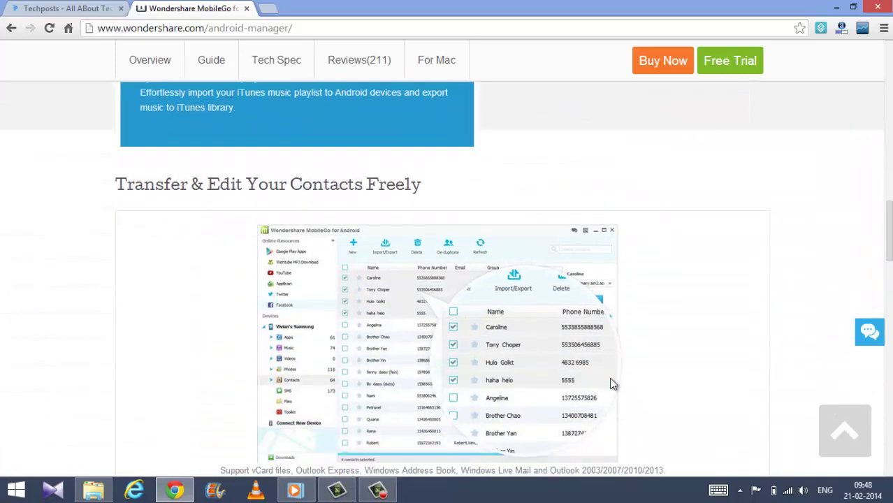
{"action": "scroll", "coordinate": [610, 384], "scroll_direction": "down", "scroll_amount": 1}
{"action": "scroll", "coordinate": [610, 384], "scroll_direction": "down", "scroll_amount": 2}
{"action": "scroll", "coordinate": [610, 384], "scroll_direction": "down", "scroll_amount": 1}
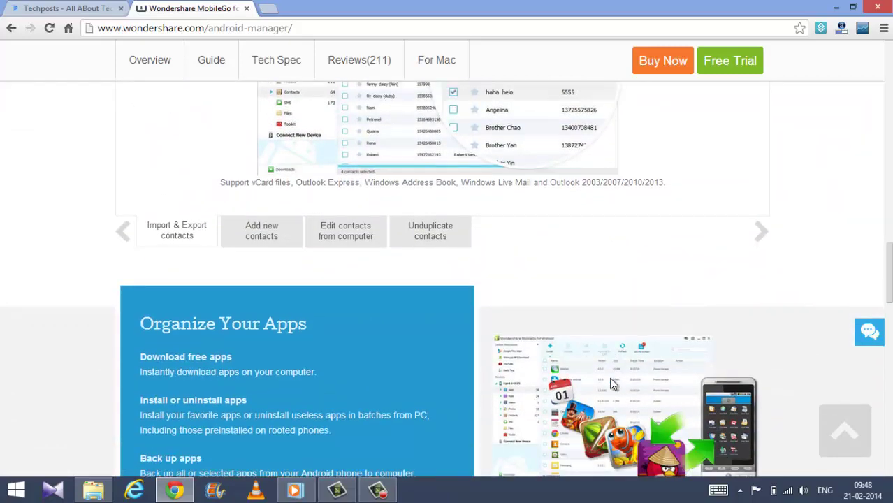
{"action": "scroll", "coordinate": [610, 384], "scroll_direction": "down", "scroll_amount": 1}
{"action": "scroll", "coordinate": [610, 384], "scroll_direction": "down", "scroll_amount": 1}
{"action": "scroll", "coordinate": [611, 378], "scroll_direction": "down", "scroll_amount": 1}
{"action": "scroll", "coordinate": [611, 378], "scroll_direction": "down", "scroll_amount": 1}
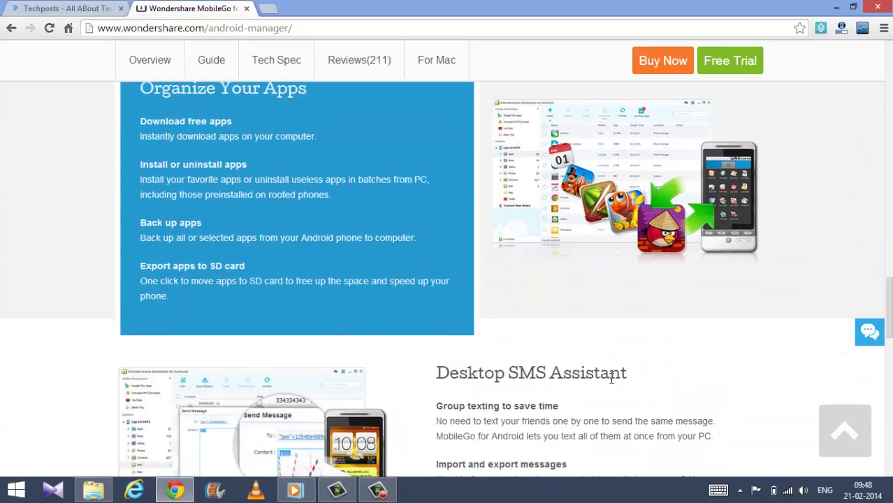
{"action": "scroll", "coordinate": [611, 378], "scroll_direction": "down", "scroll_amount": 1}
{"action": "scroll", "coordinate": [611, 380], "scroll_direction": "down", "scroll_amount": 1}
{"action": "scroll", "coordinate": [610, 383], "scroll_direction": "down", "scroll_amount": 1}
{"action": "scroll", "coordinate": [610, 383], "scroll_direction": "down", "scroll_amount": 1}
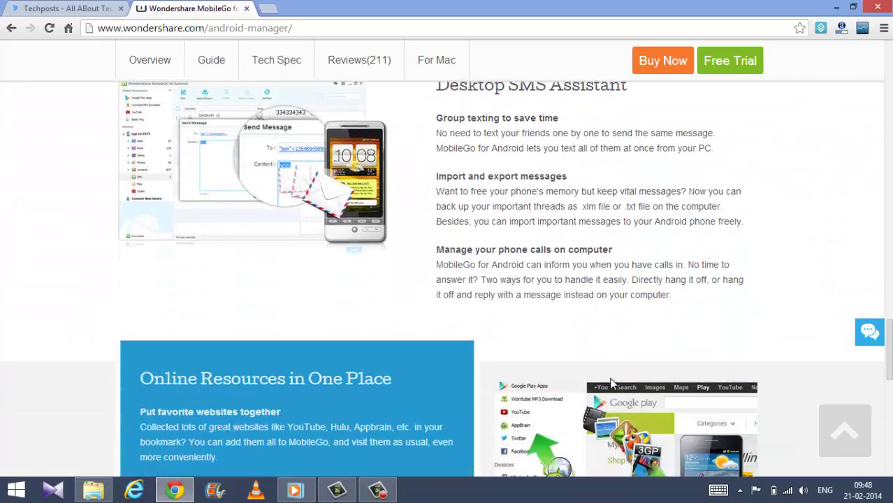
{"action": "scroll", "coordinate": [610, 383], "scroll_direction": "down", "scroll_amount": 1}
{"action": "scroll", "coordinate": [610, 384], "scroll_direction": "up", "scroll_amount": 5}
{"action": "scroll", "coordinate": [610, 384], "scroll_direction": "up", "scroll_amount": 10}
{"action": "scroll", "coordinate": [613, 383], "scroll_direction": "up", "scroll_amount": 5}
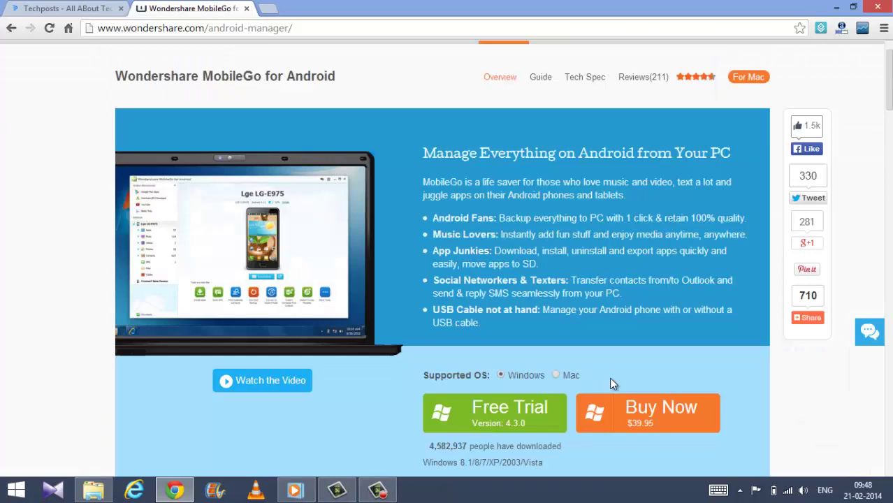
{"action": "scroll", "coordinate": [612, 378], "scroll_direction": "down", "scroll_amount": 1}
{"action": "scroll", "coordinate": [611, 378], "scroll_direction": "down", "scroll_amount": 1}
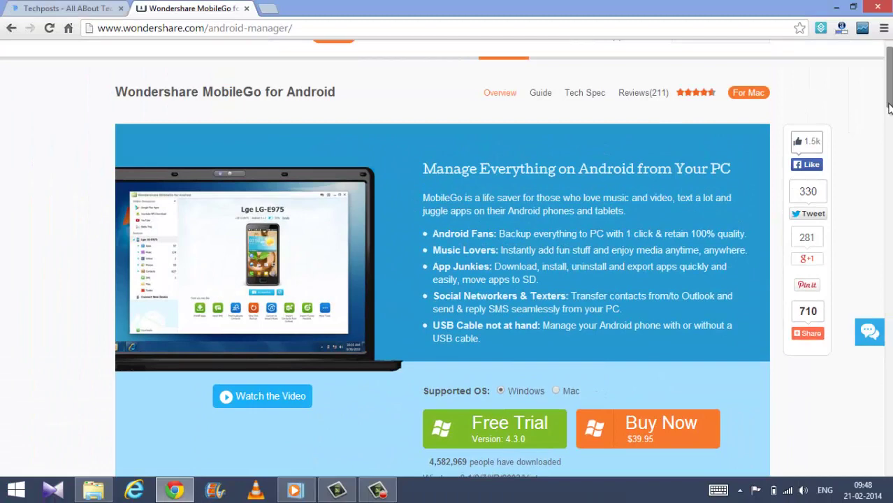
{"action": "left_click_drag", "start_coordinate": [889, 107], "coordinate": [889, 116]}
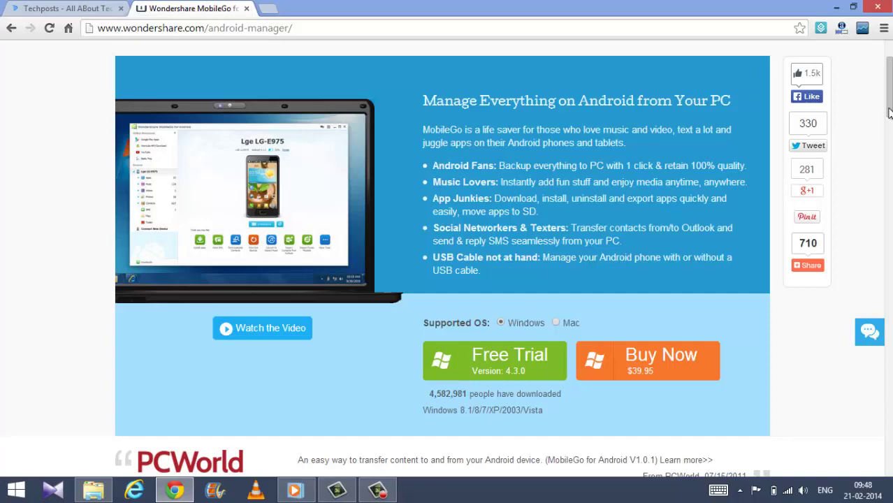
{"action": "left_click_drag", "start_coordinate": [889, 95], "coordinate": [889, 204]}
Minimize Chrome and launch Wondershare MobileGo for Android from its desktop shortcut
{"action": "left_click", "coordinate": [837, 7]}
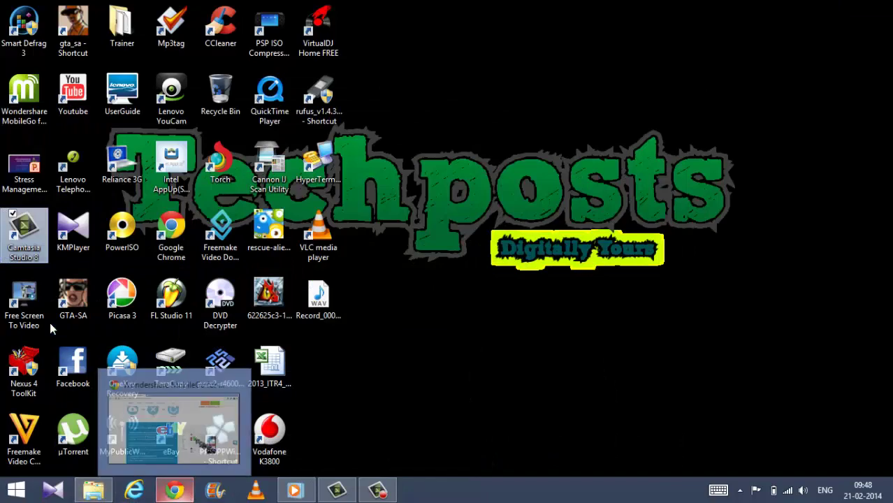
{"action": "double_click", "coordinate": [23, 105]}
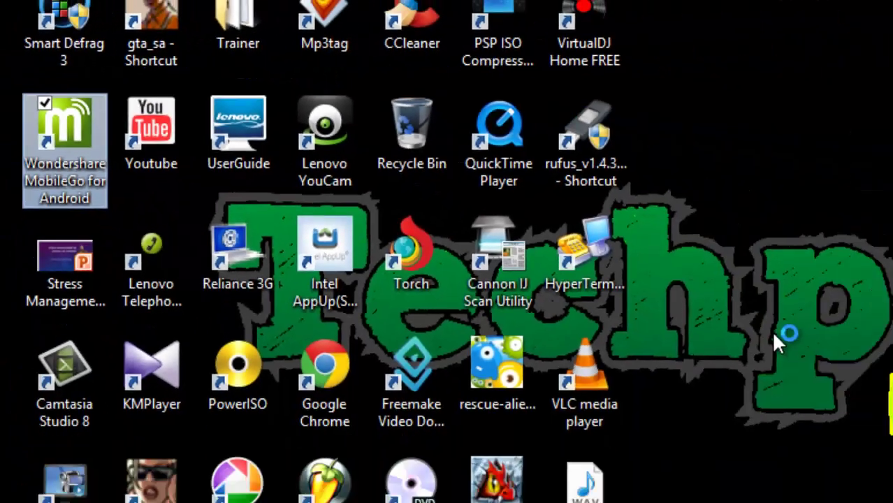
{"action": "left_click", "coordinate": [424, 206]}
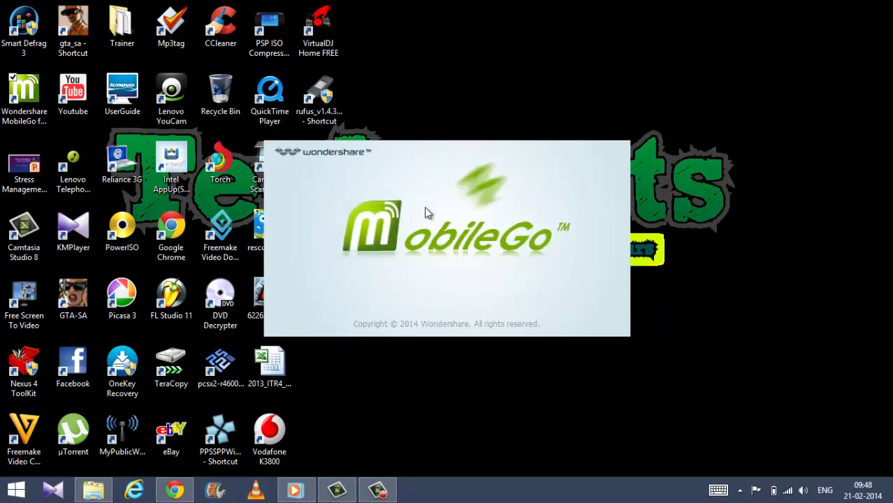
Bring the window forward and maximize MobileGo while the Nexus 4 connects
{"action": "left_click", "coordinate": [188, 493]}
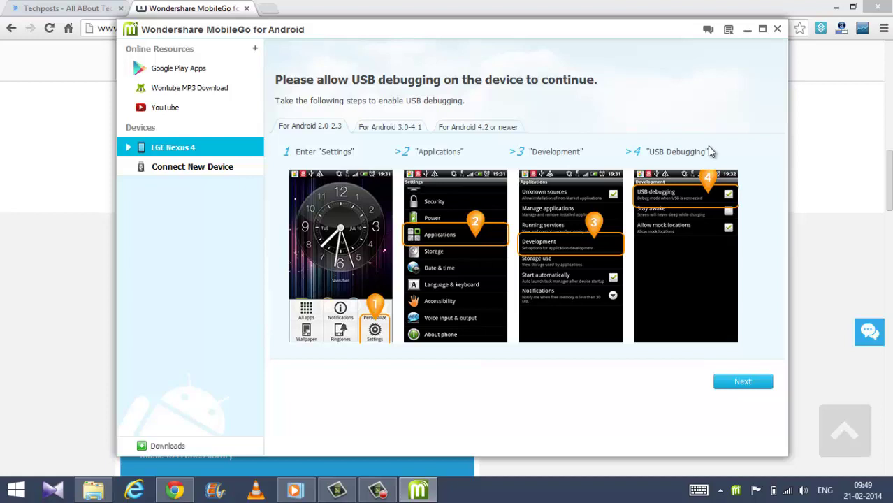
{"action": "left_click", "coordinate": [762, 29]}
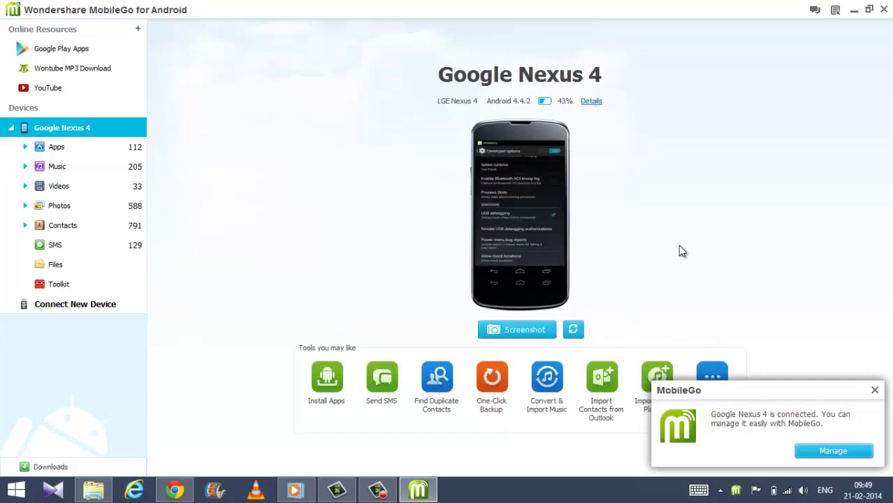
Dismiss the 'Google Nexus 4 is connected' notification popup
{"action": "left_click", "coordinate": [876, 391]}
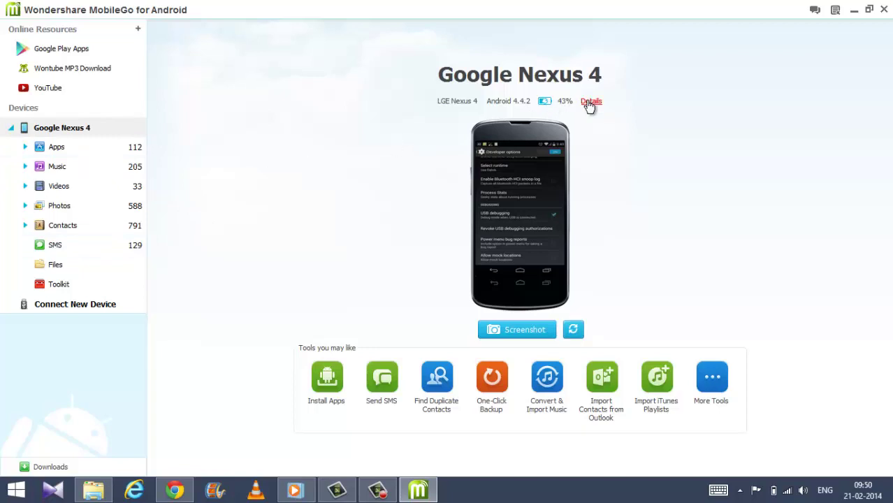
{"action": "left_click", "coordinate": [591, 103]}
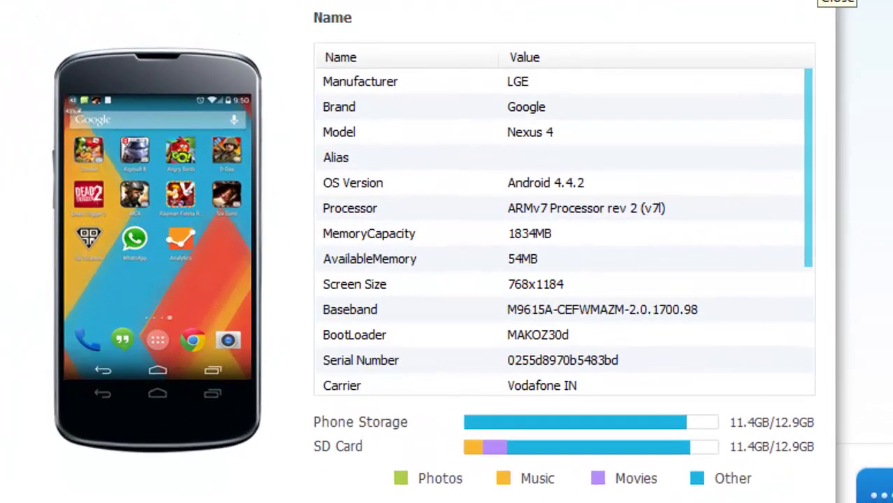
{"action": "left_click", "coordinate": [836, 2]}
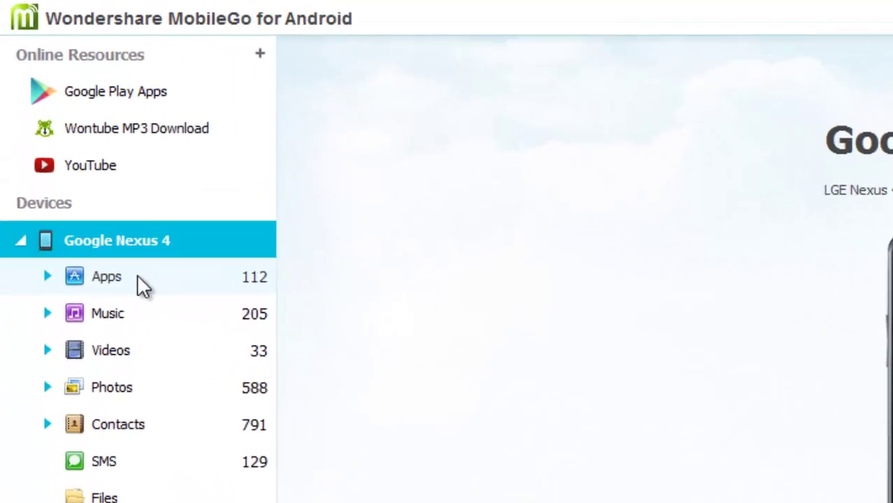
List the Nexus 4's 112 installed apps, check install locations, and toggle 3G Watchdog's checkbox
{"action": "left_click", "coordinate": [137, 274]}
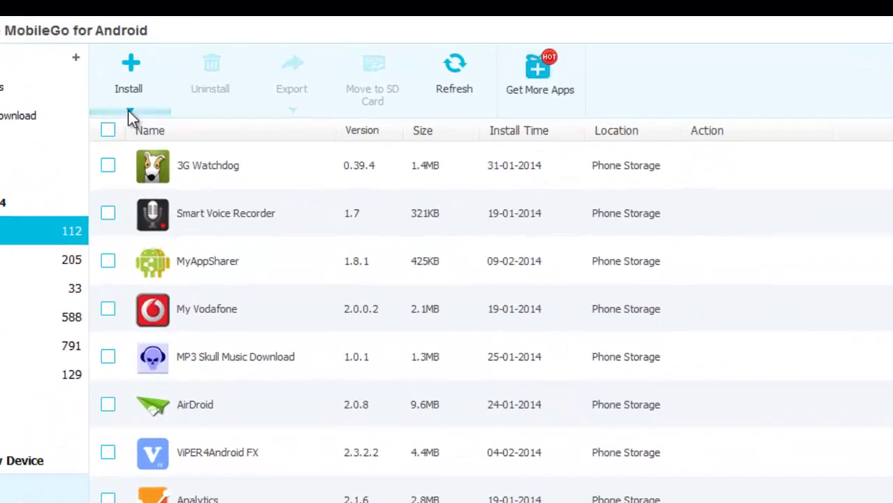
{"action": "left_click", "coordinate": [175, 64]}
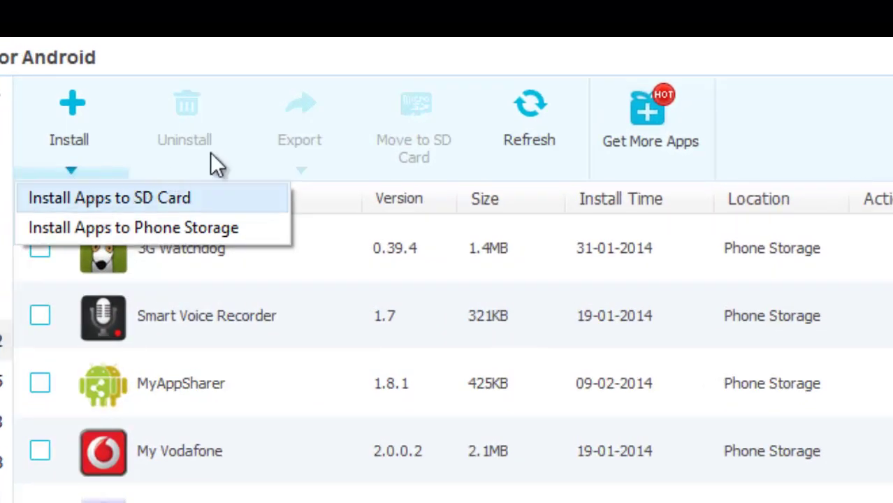
{"action": "left_click", "coordinate": [502, 180]}
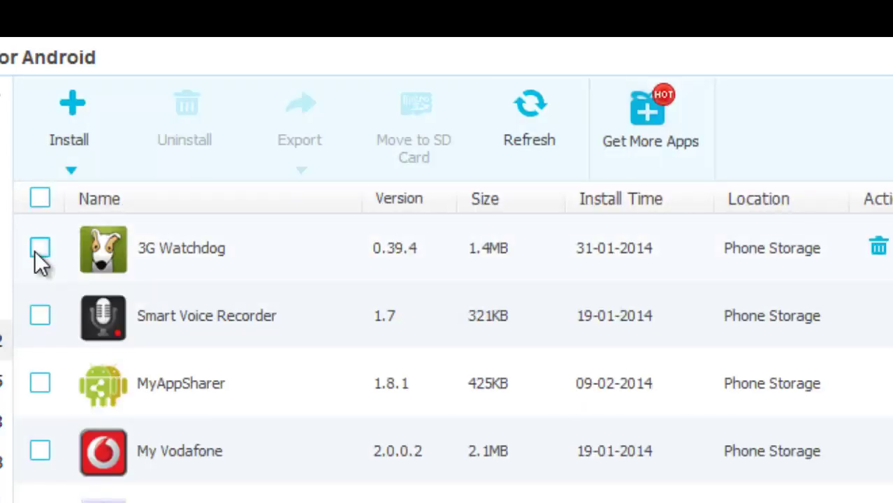
{"action": "left_click", "coordinate": [39, 250]}
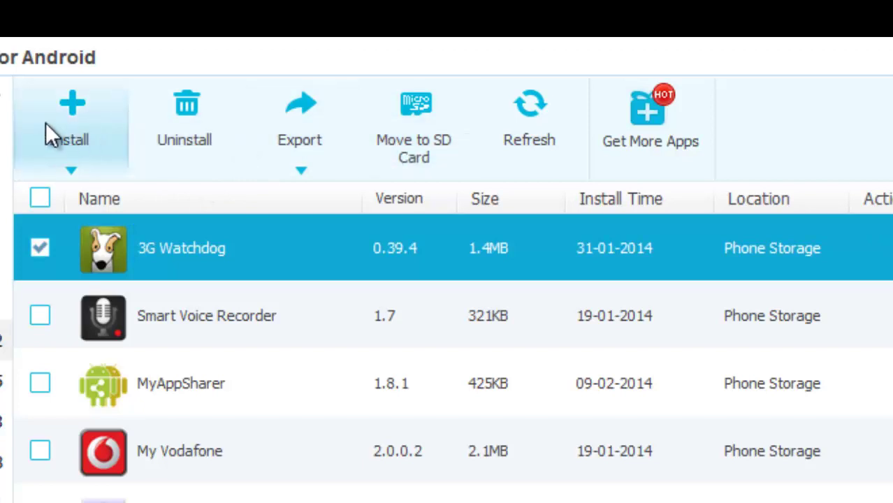
{"action": "mouse_move", "coordinate": [447, 248]}
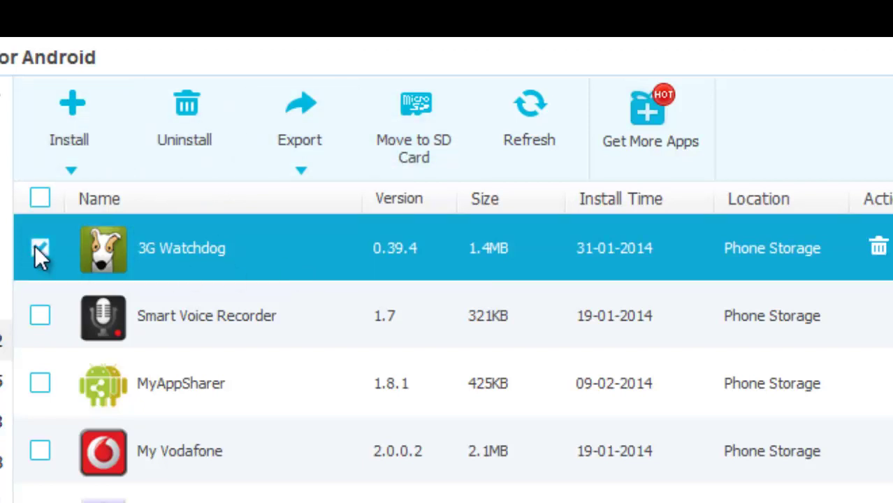
{"action": "left_click", "coordinate": [39, 250]}
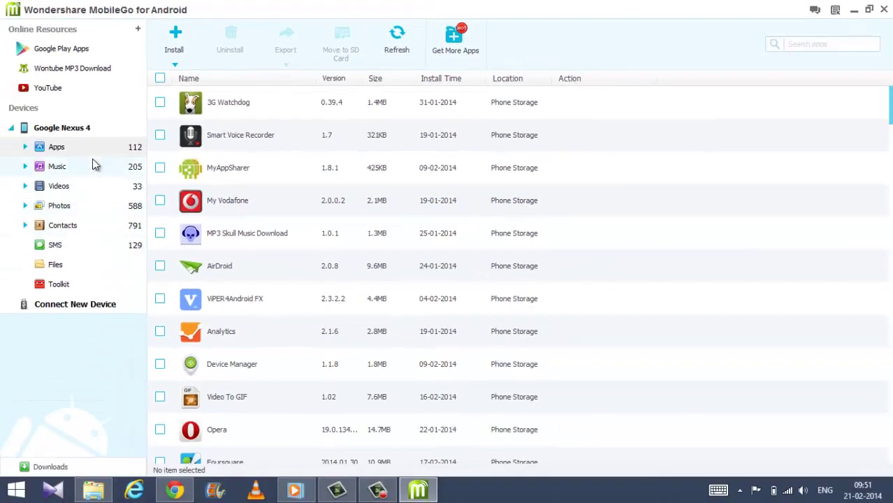
View the Google Play apps page, then the Nexus 4's 205-song music library
{"action": "left_click", "coordinate": [112, 280]}
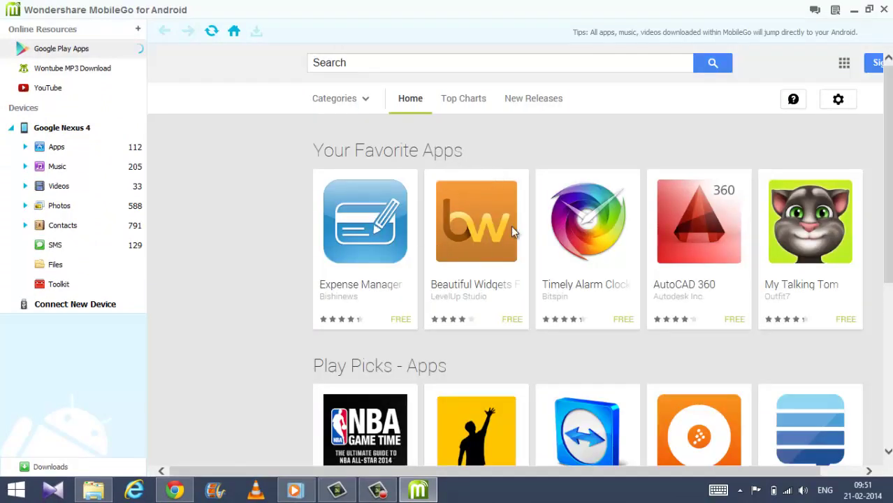
{"action": "left_click", "coordinate": [56, 170]}
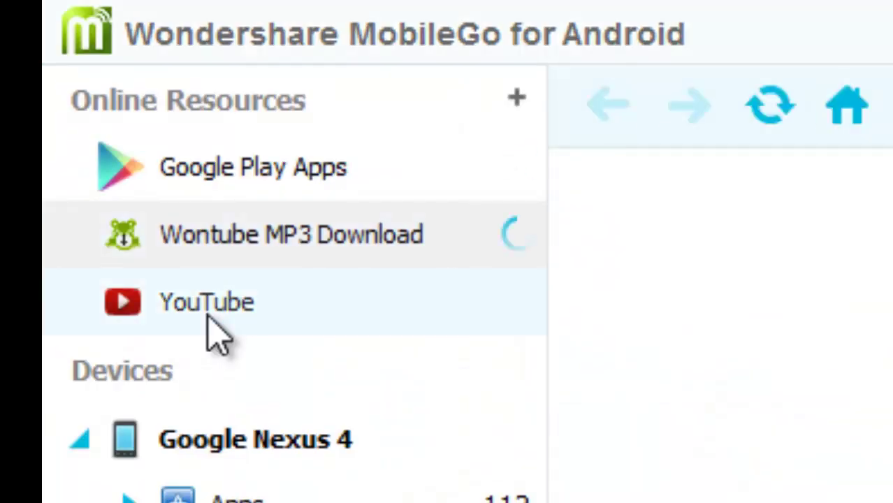
Browse and reload the Wontube MP3 Download page, then load YouTube under Online Resources
{"action": "left_click", "coordinate": [208, 318]}
{"action": "left_click", "coordinate": [208, 316]}
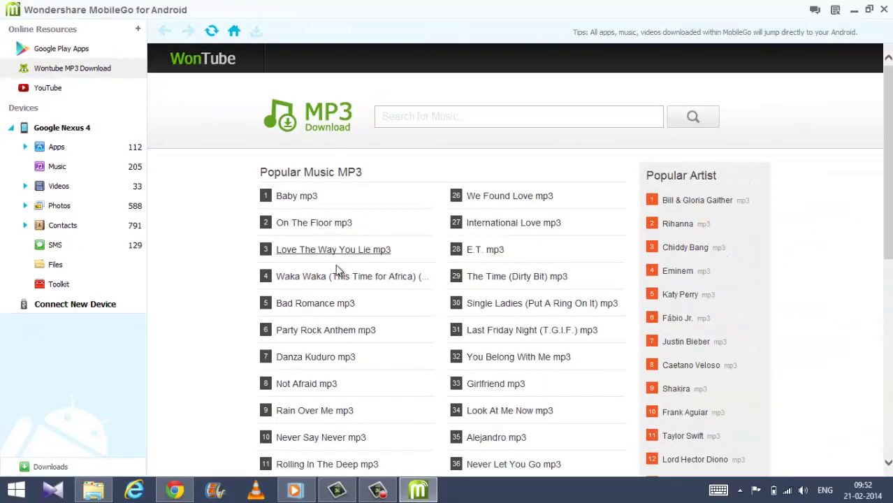
{"action": "left_click", "coordinate": [306, 172]}
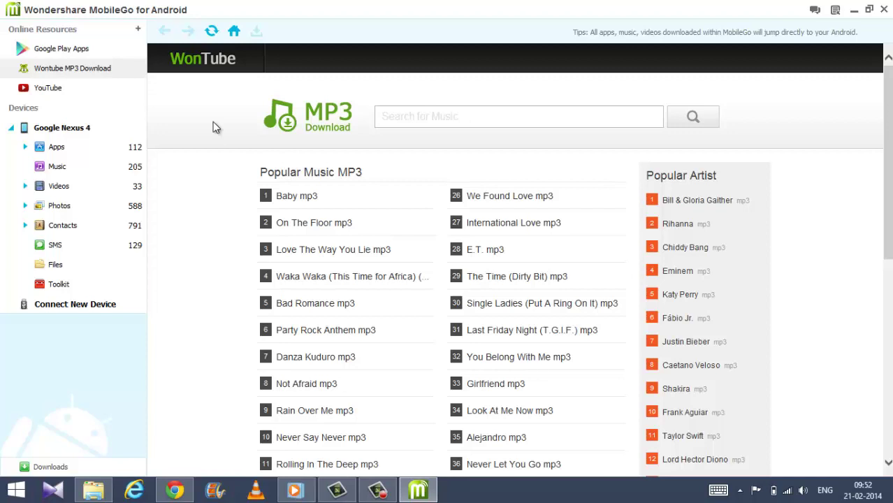
{"action": "left_click", "coordinate": [110, 68]}
{"action": "left_click", "coordinate": [62, 87]}
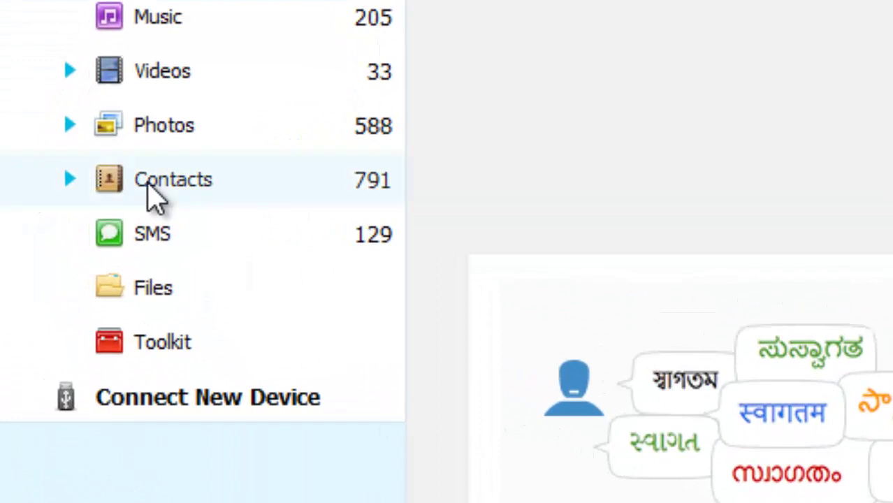
{"action": "left_click", "coordinate": [144, 187]}
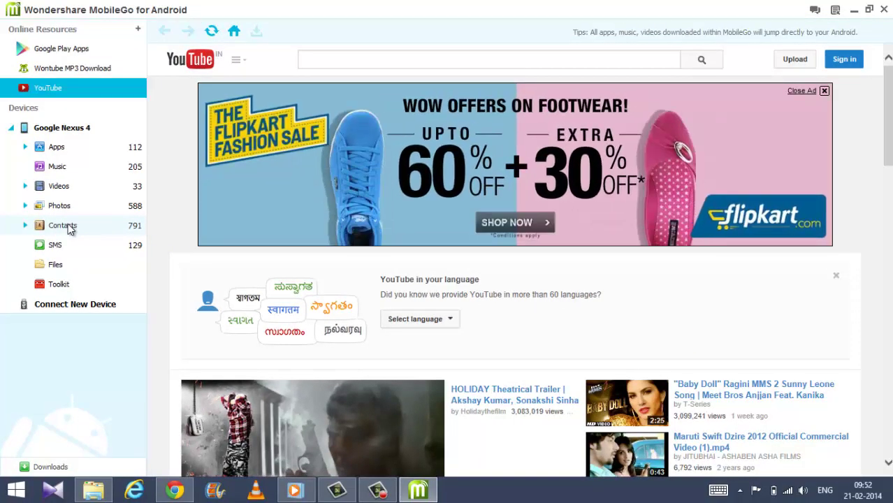
List the Nexus 4's 791 contacts with their names, numbers and groups
{"action": "left_click", "coordinate": [62, 226]}
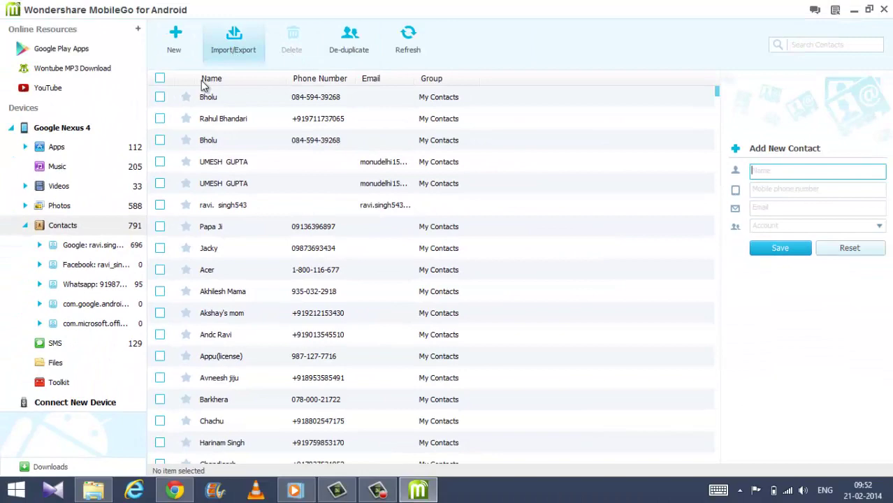
Check a contact, switch between Toolkit and Contacts, then show the 129 SMS threads
{"action": "left_click", "coordinate": [161, 98]}
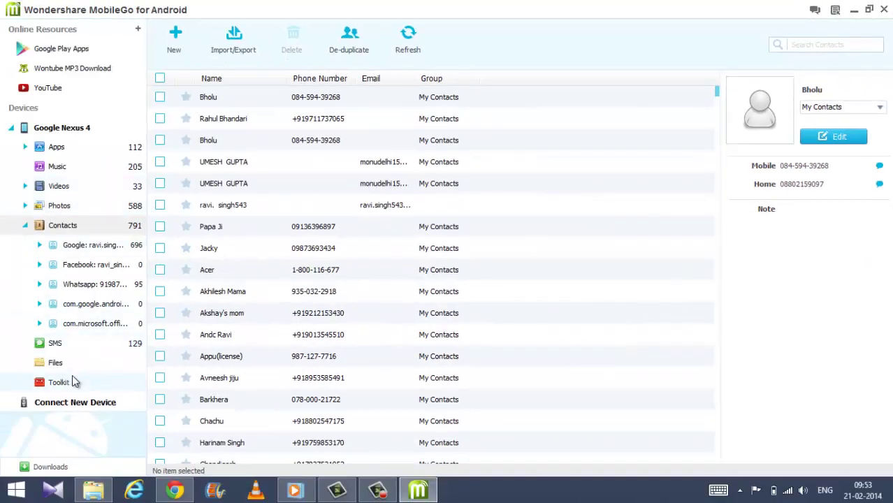
{"action": "left_click", "coordinate": [73, 381]}
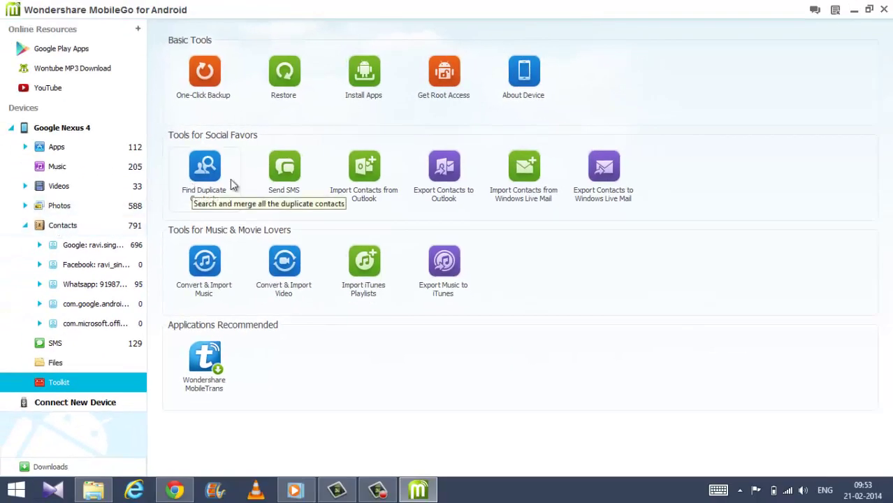
{"action": "left_click", "coordinate": [73, 224]}
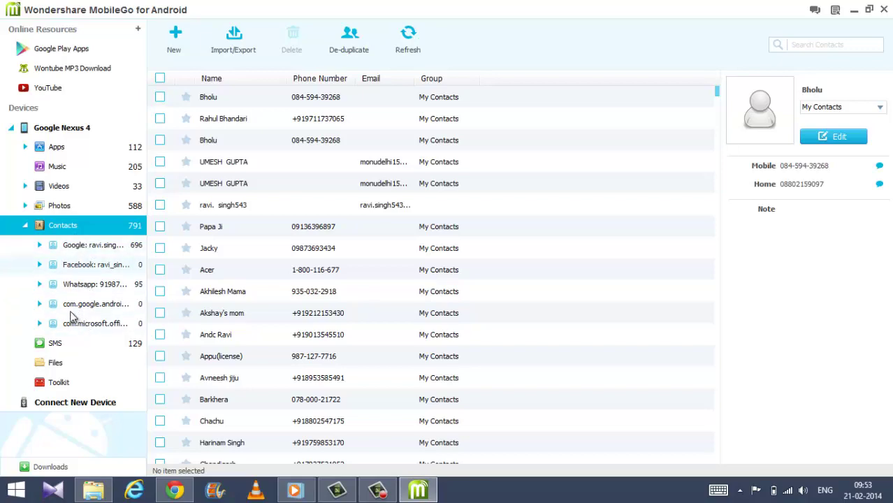
{"action": "left_click", "coordinate": [71, 383]}
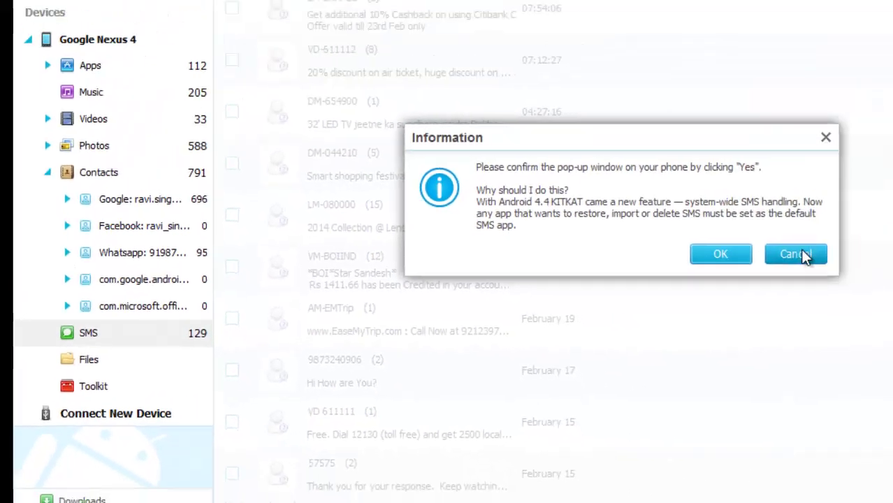
Dismiss the default SMS app notice and toggle select-all on the message threads
{"action": "left_click", "coordinate": [577, 282]}
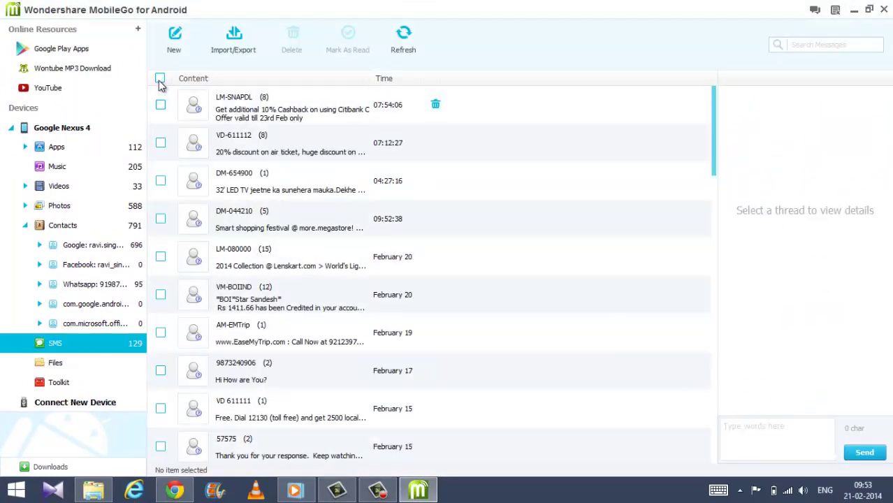
{"action": "left_click", "coordinate": [160, 79]}
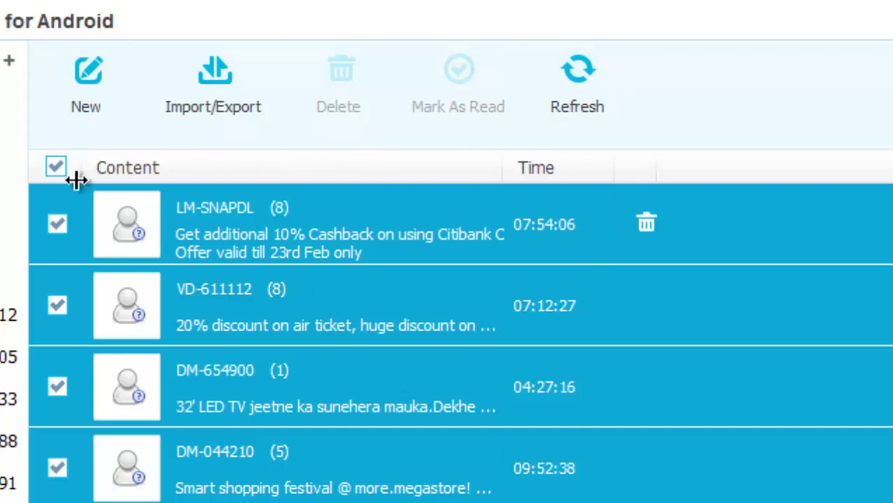
{"action": "left_click", "coordinate": [56, 166]}
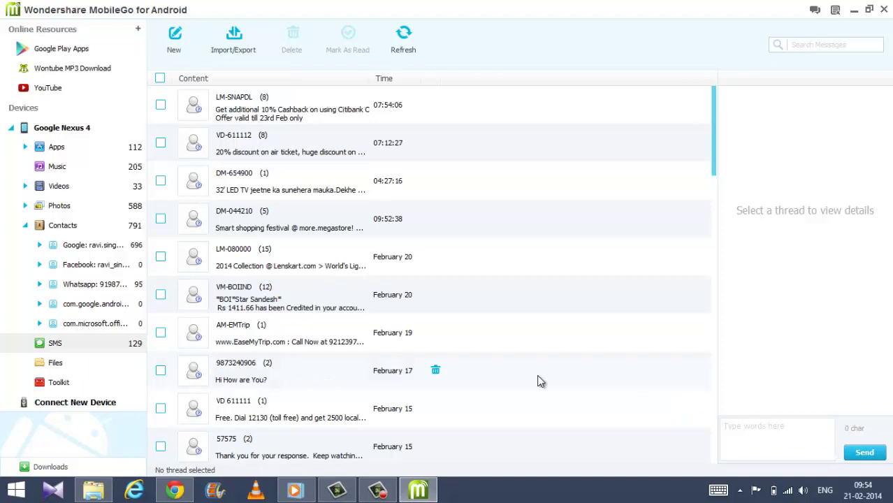
Open the VD-611112 thread and type, then delete, test text in the reply box
{"action": "mouse_move", "coordinate": [279, 143]}
{"action": "left_click", "coordinate": [233, 141]}
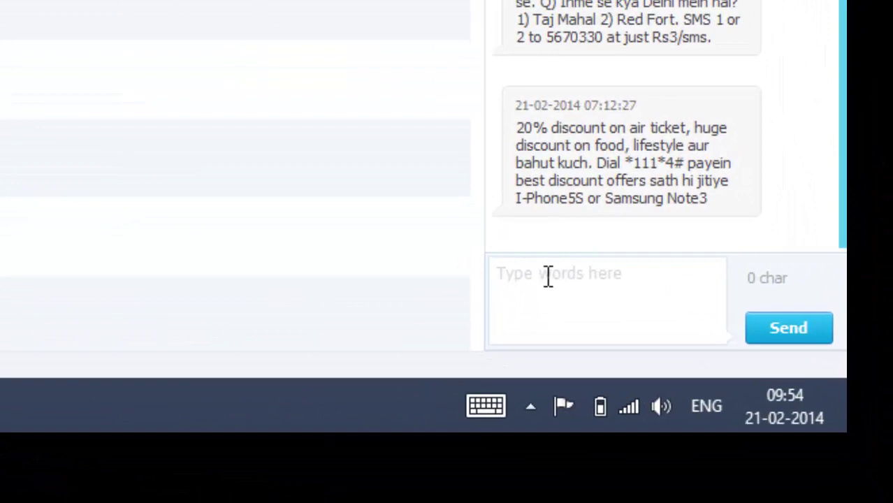
{"action": "left_click", "coordinate": [548, 276]}
{"action": "type", "text": "gdfdfdsfsdgads"}
{"action": "key", "text": "BackSpace"}
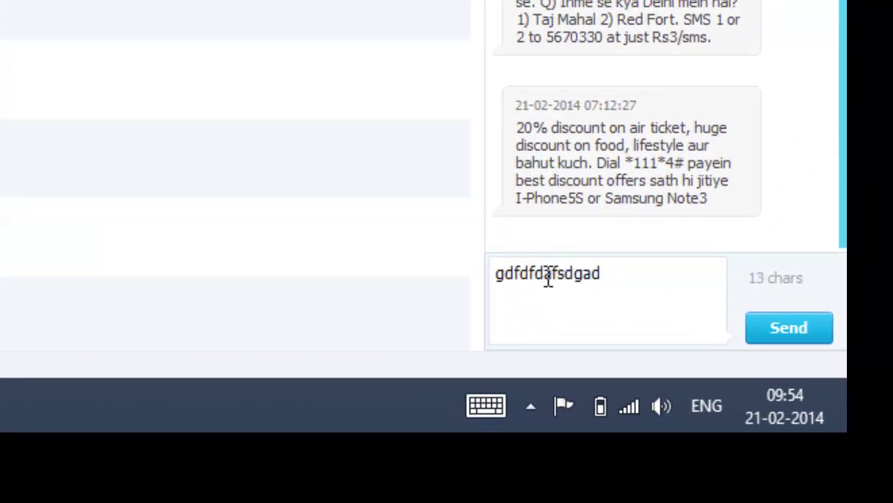
{"action": "key", "text": "BackSpace"}
{"action": "key", "text": "BackSpace"}
{"action": "key", "text": "BackSpace"}
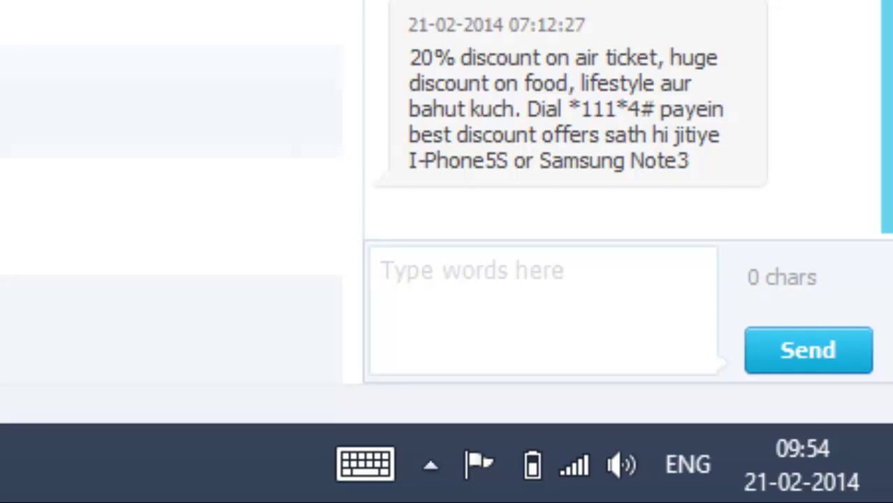
Decline the incoming phone call from MobileGo's popup via the hidden tray icons
{"action": "left_click", "coordinate": [430, 465]}
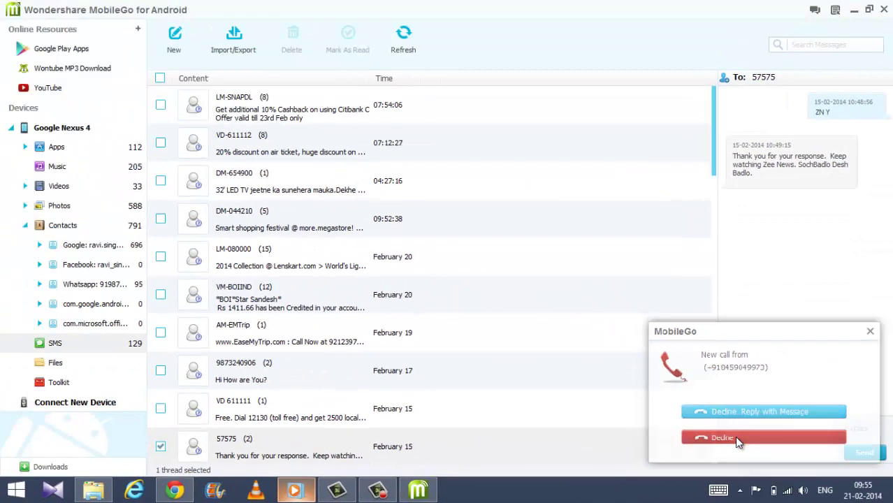
{"action": "left_click", "coordinate": [734, 434]}
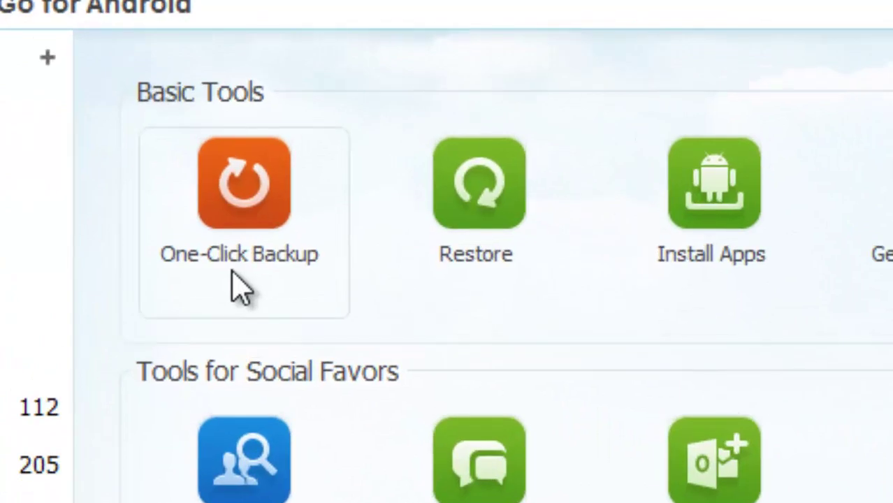
Start a One-Click Backup of all nine content types, 2.76 GB, from the Toolkit
{"action": "left_click", "coordinate": [241, 288]}
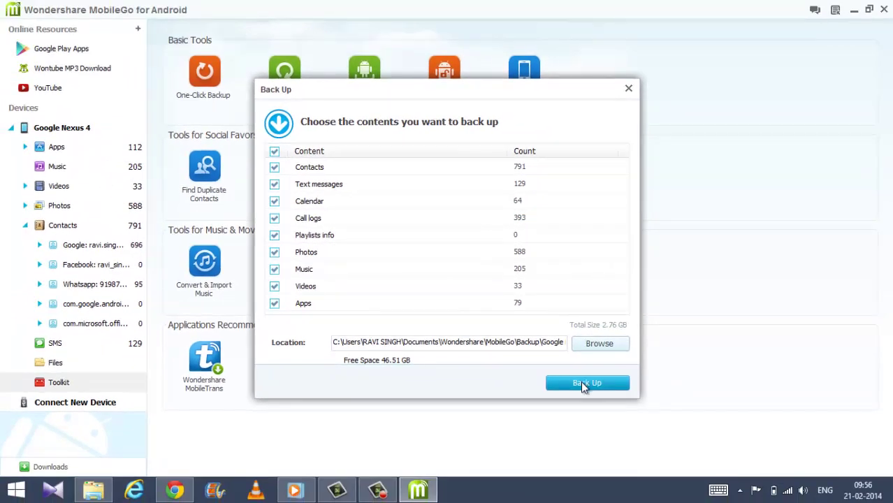
{"action": "left_click", "coordinate": [583, 387]}
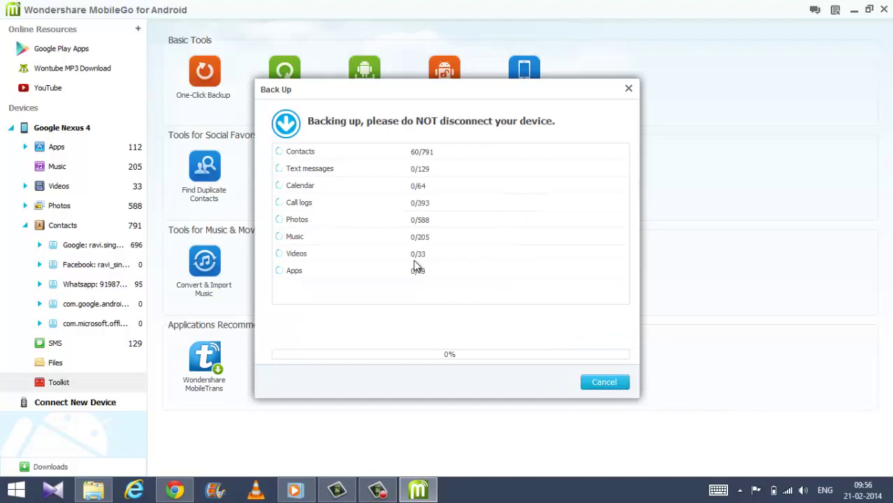